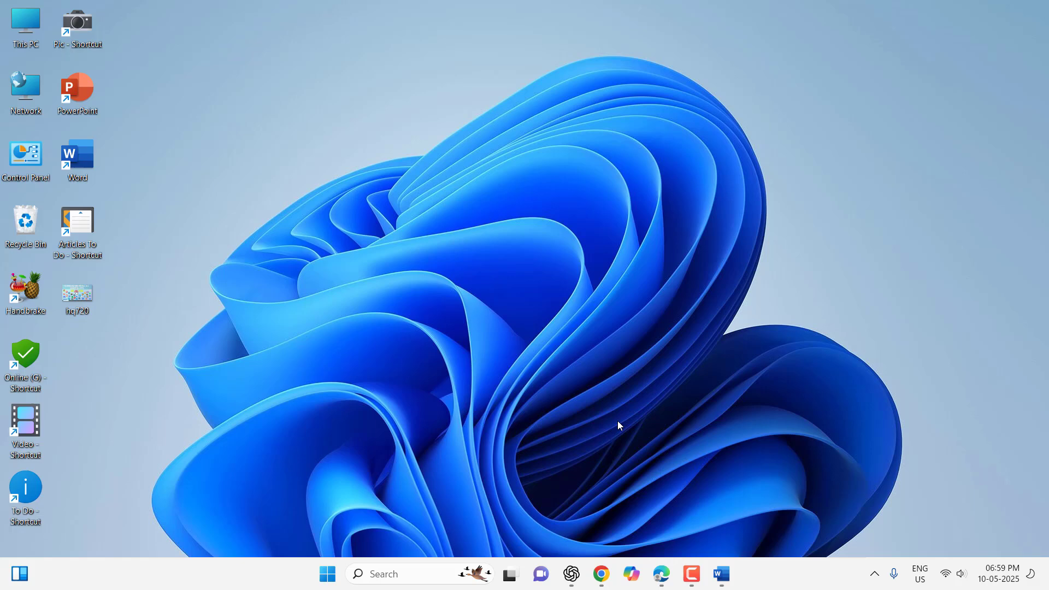
Search for 'ninite pc' and open the Ninite result in a new tab.
left_click(657, 568)
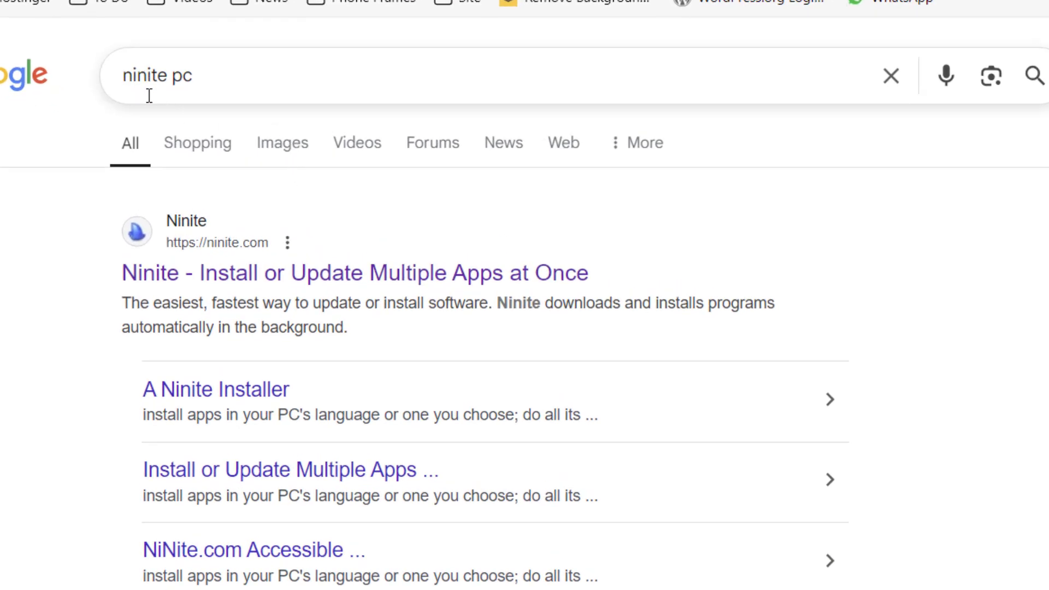
right_click(201, 277)
left_click(294, 290)
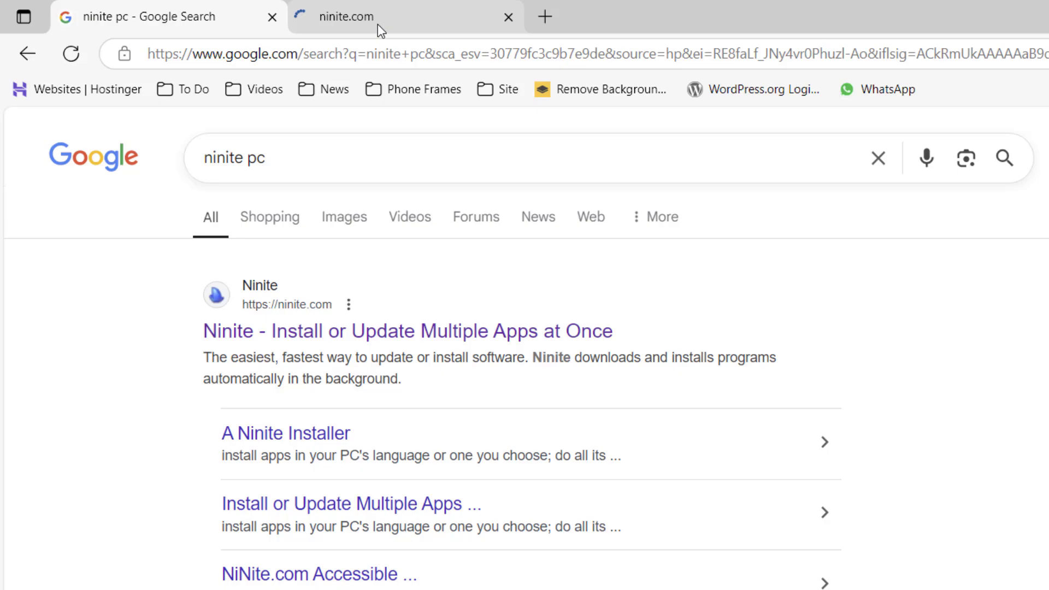
On the ninite.com tab, tick AnyDesk and 7-Zip alongside Zoom.
left_click(378, 24)
scroll(445, 495, "down", 5)
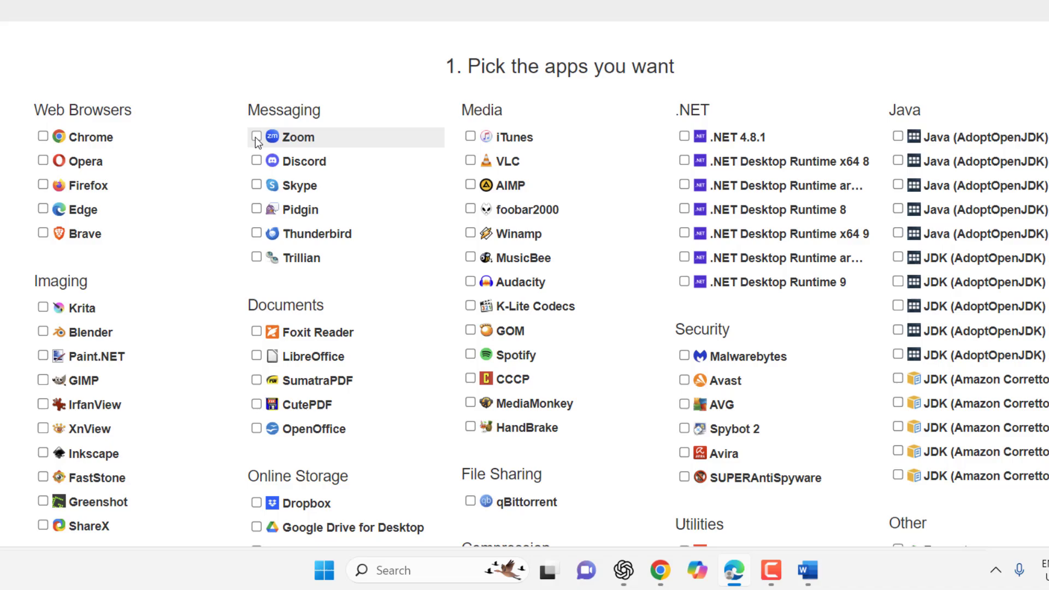
scroll(358, 321, "down", 1)
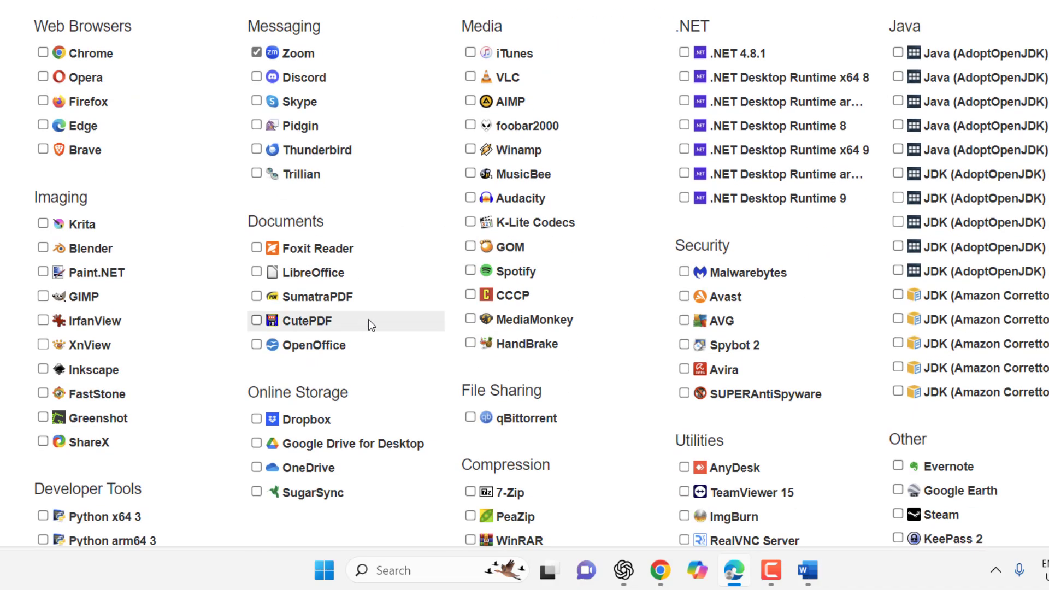
scroll(497, 131, "down", 2)
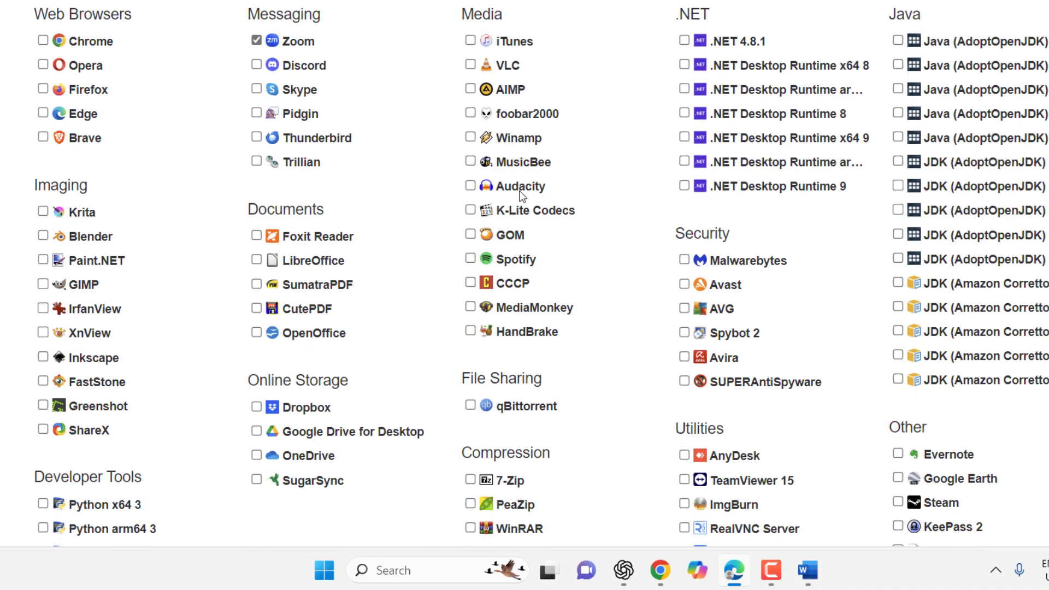
scroll(573, 205, "down", 1)
left_click(686, 300)
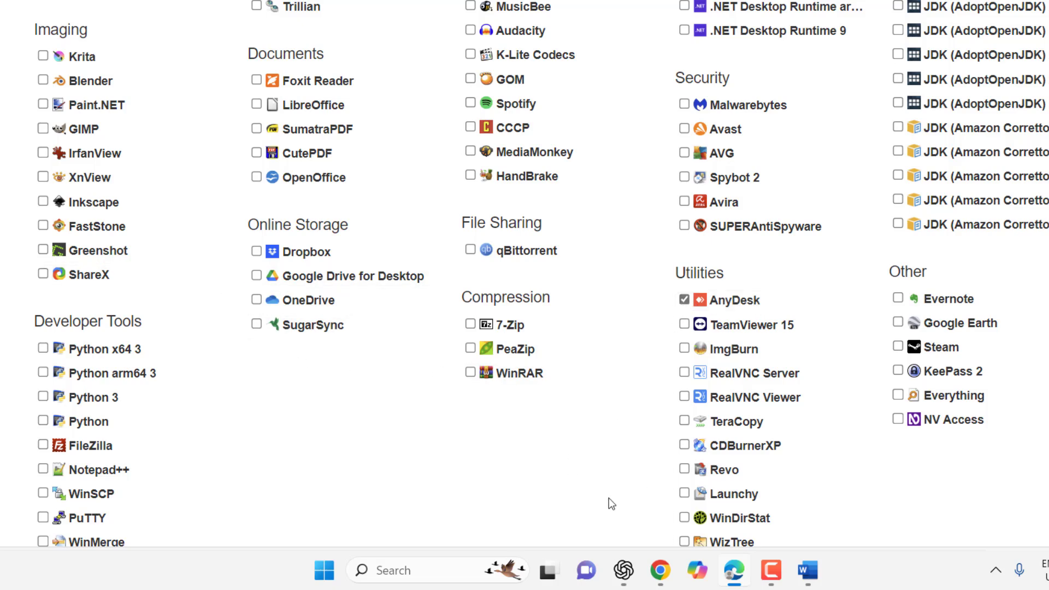
scroll(482, 307, "down", 1)
left_click(471, 242)
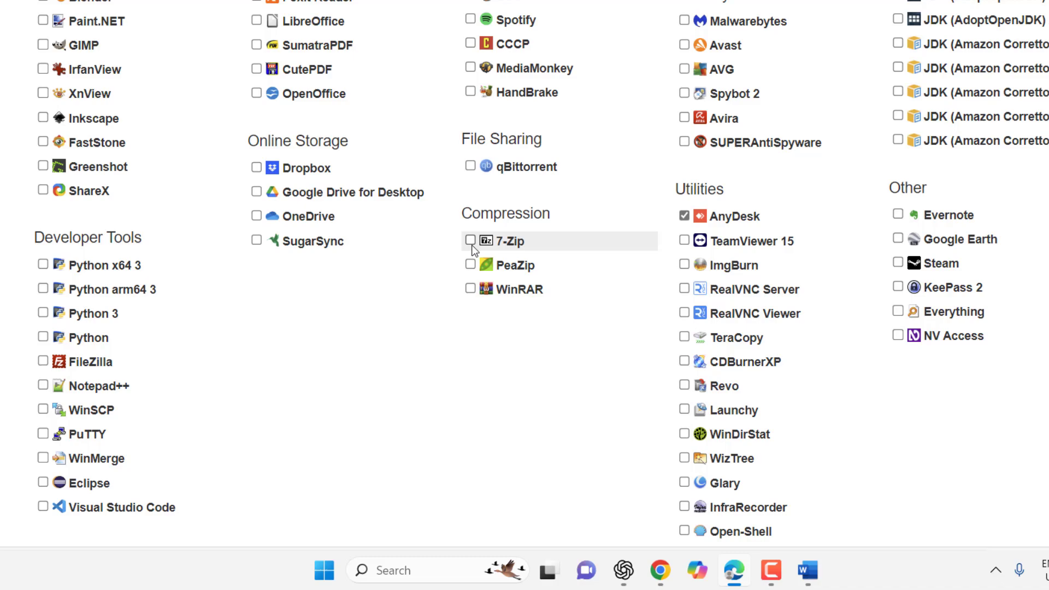
scroll(369, 287, "up", 1)
scroll(340, 297, "up", 3)
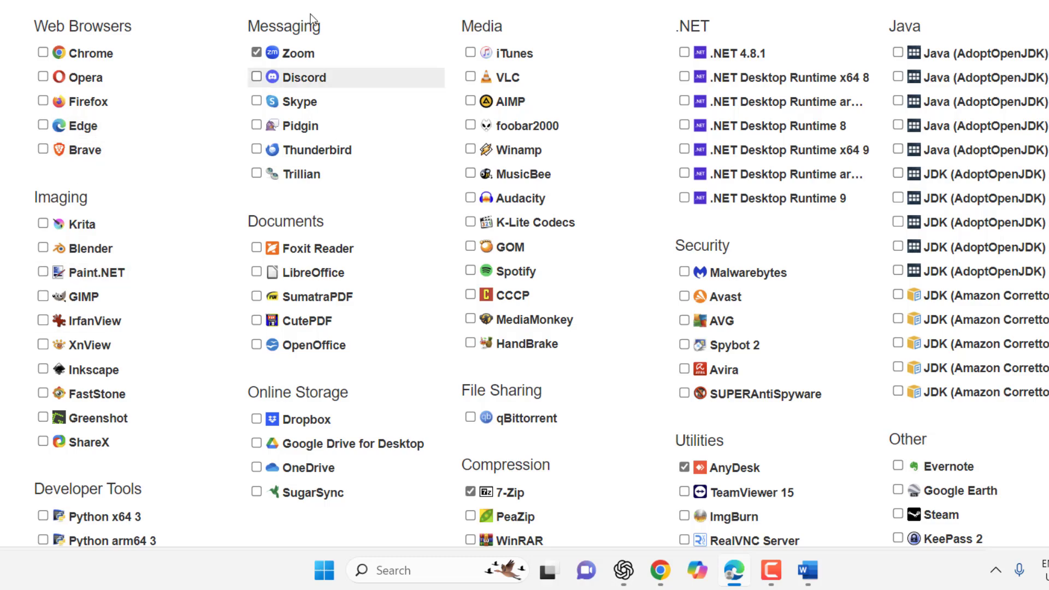
scroll(715, 162, "down", 5)
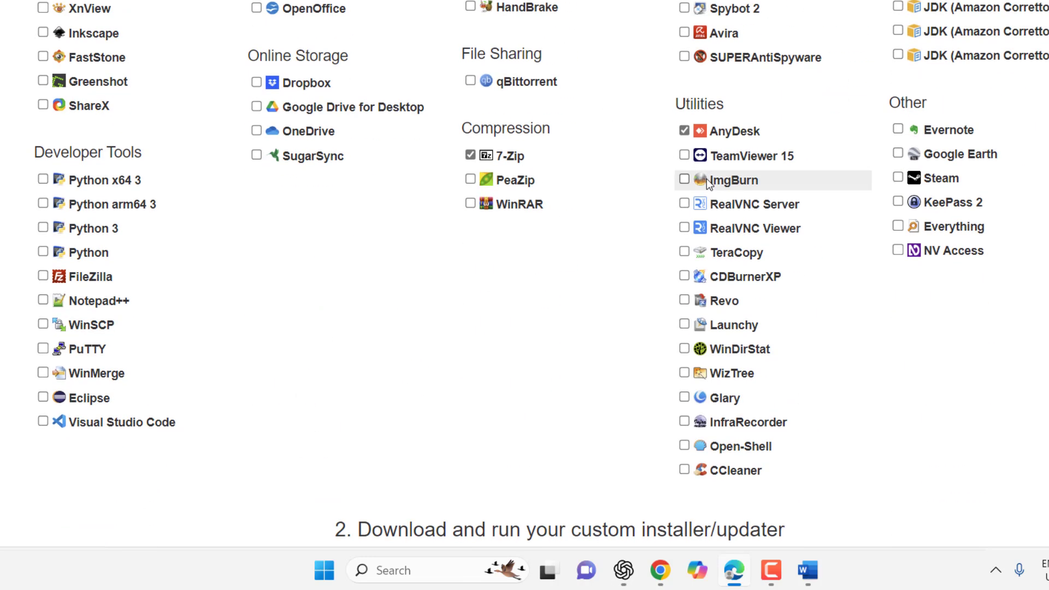
scroll(706, 178, "down", 5)
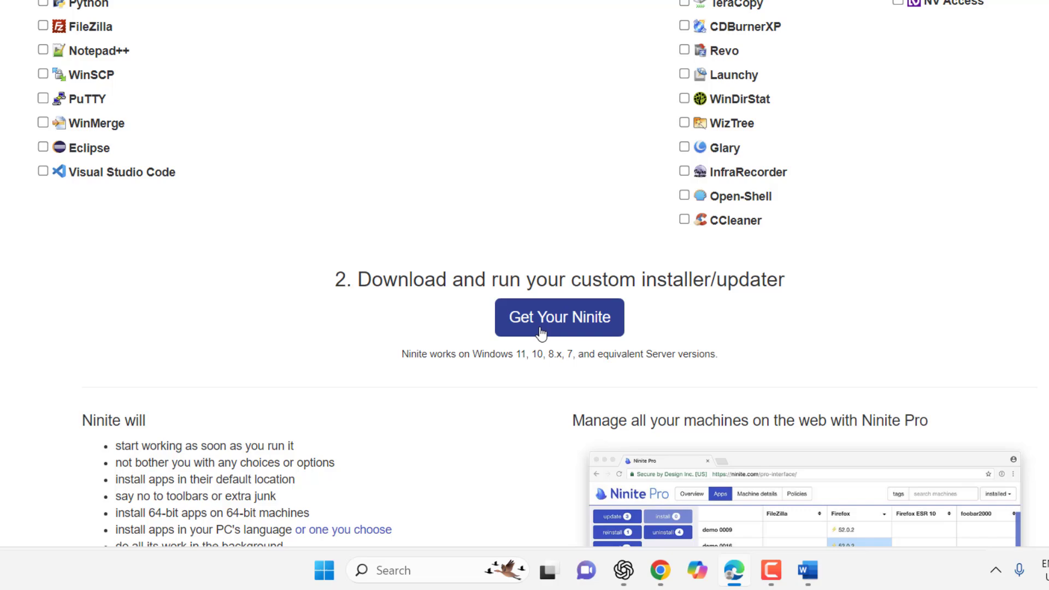
Build the custom installer and save 'Ninite 7Zip AnyDesk Zoom Installer.exe'.
left_click(555, 318)
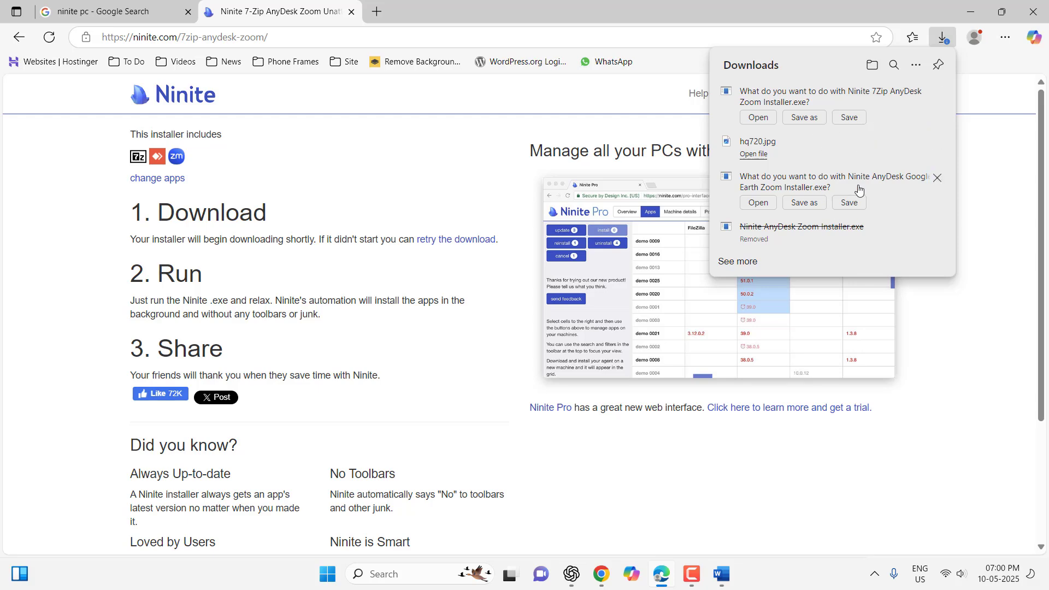
left_click(849, 116)
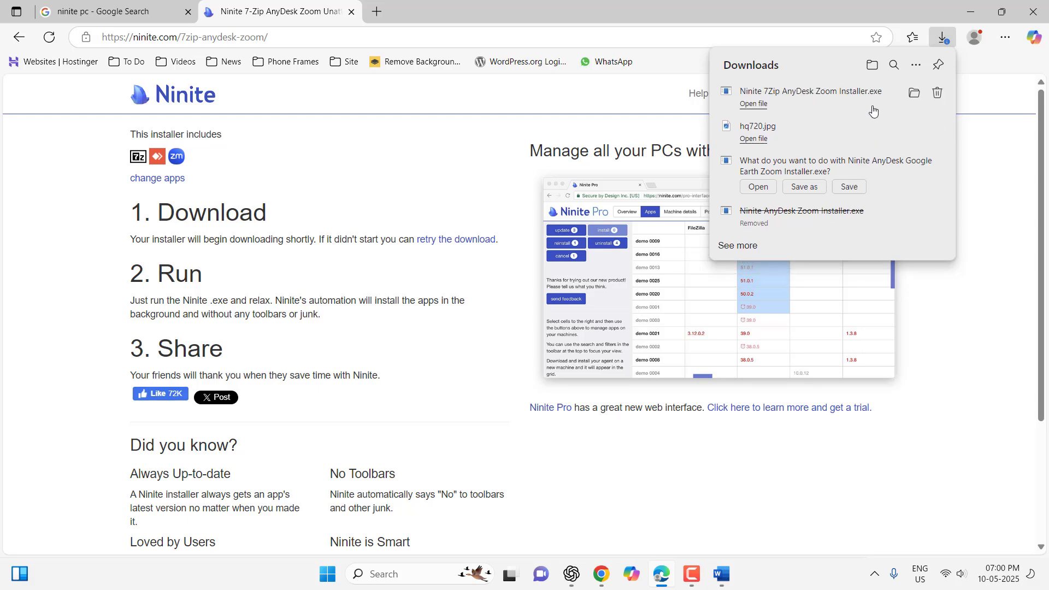
Minimize Edge and launch the Ninite 7Zip AnyDesk Zoom Installer from the desktop.
left_click(967, 12)
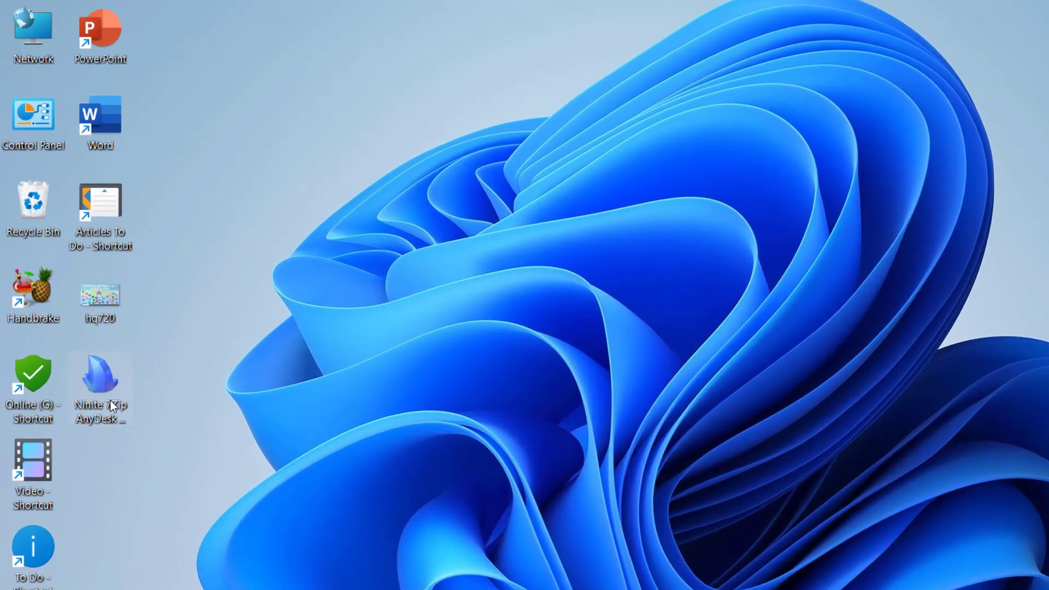
left_click(110, 401)
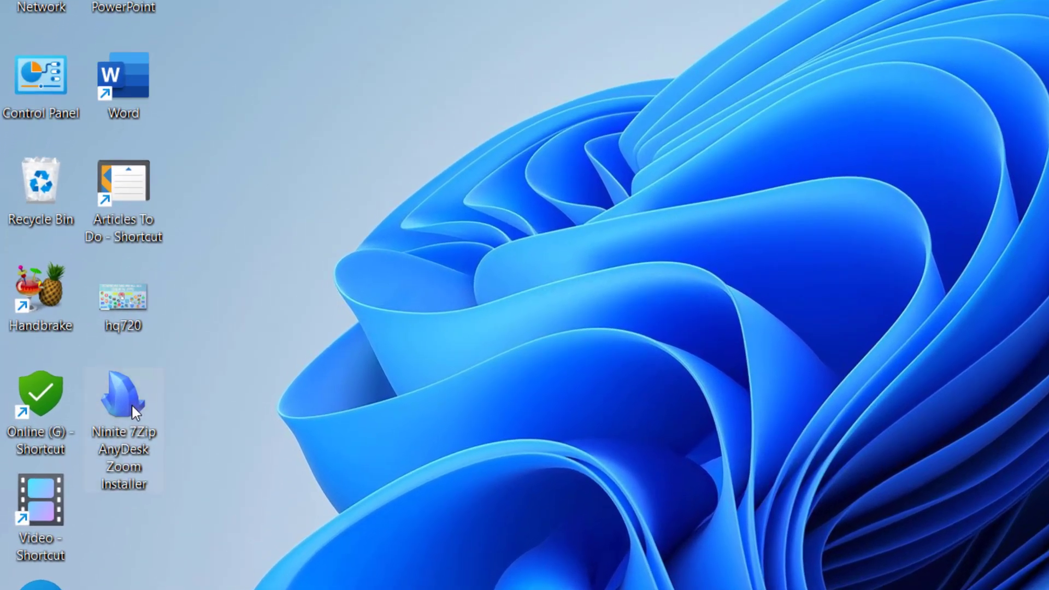
double_click(131, 405)
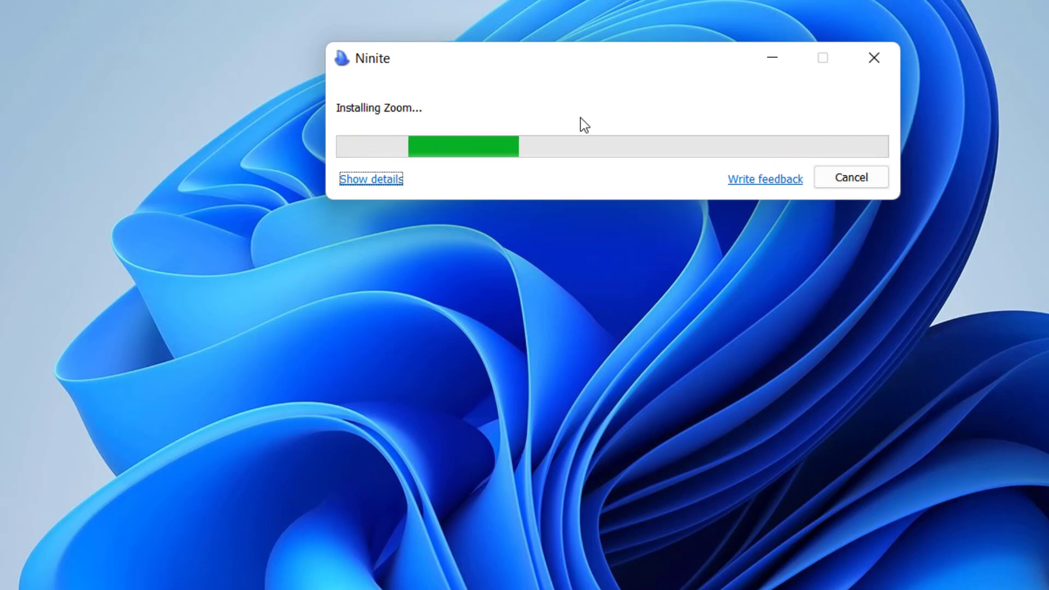
key("super")
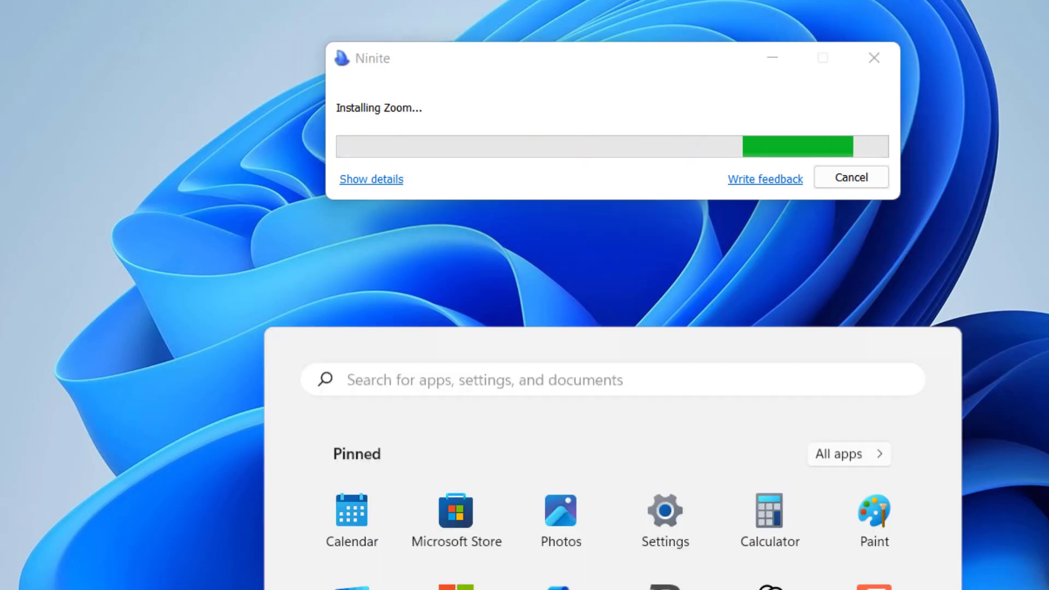
left_click(840, 112)
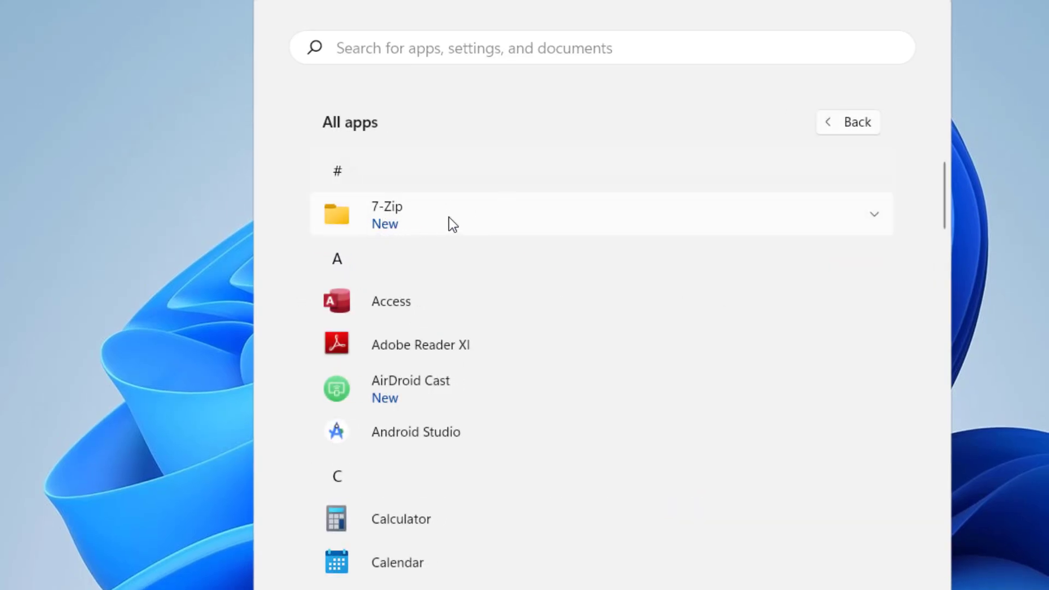
key("Escape")
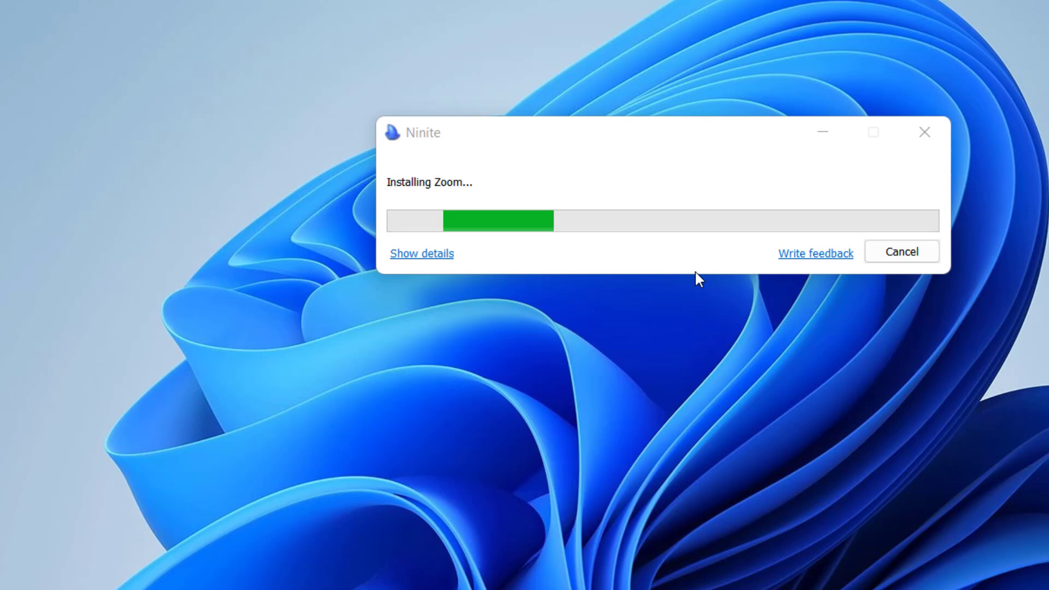